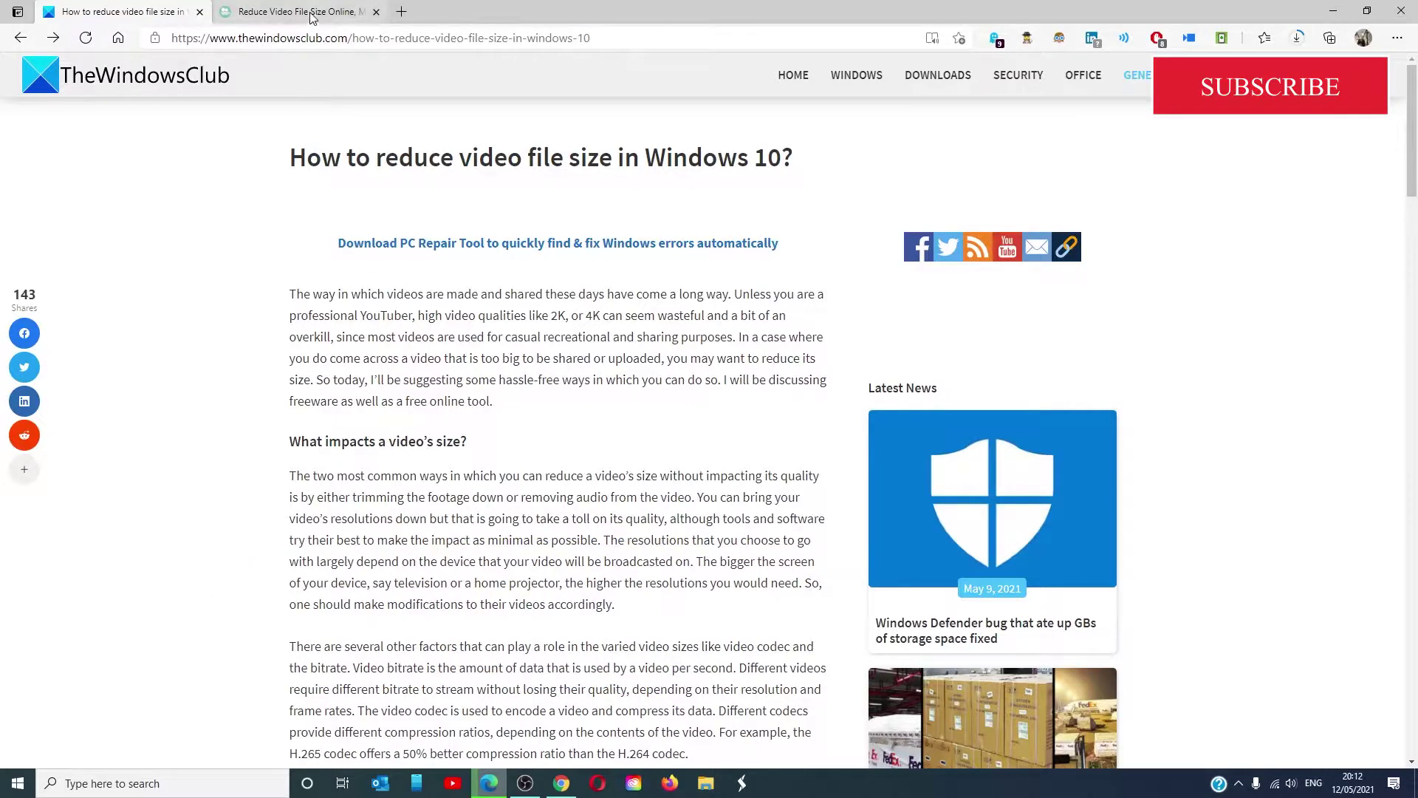
# Step: Pick a video file in VideoSmaller and set it to scale to 160 width
pyautogui.click(311, 17)
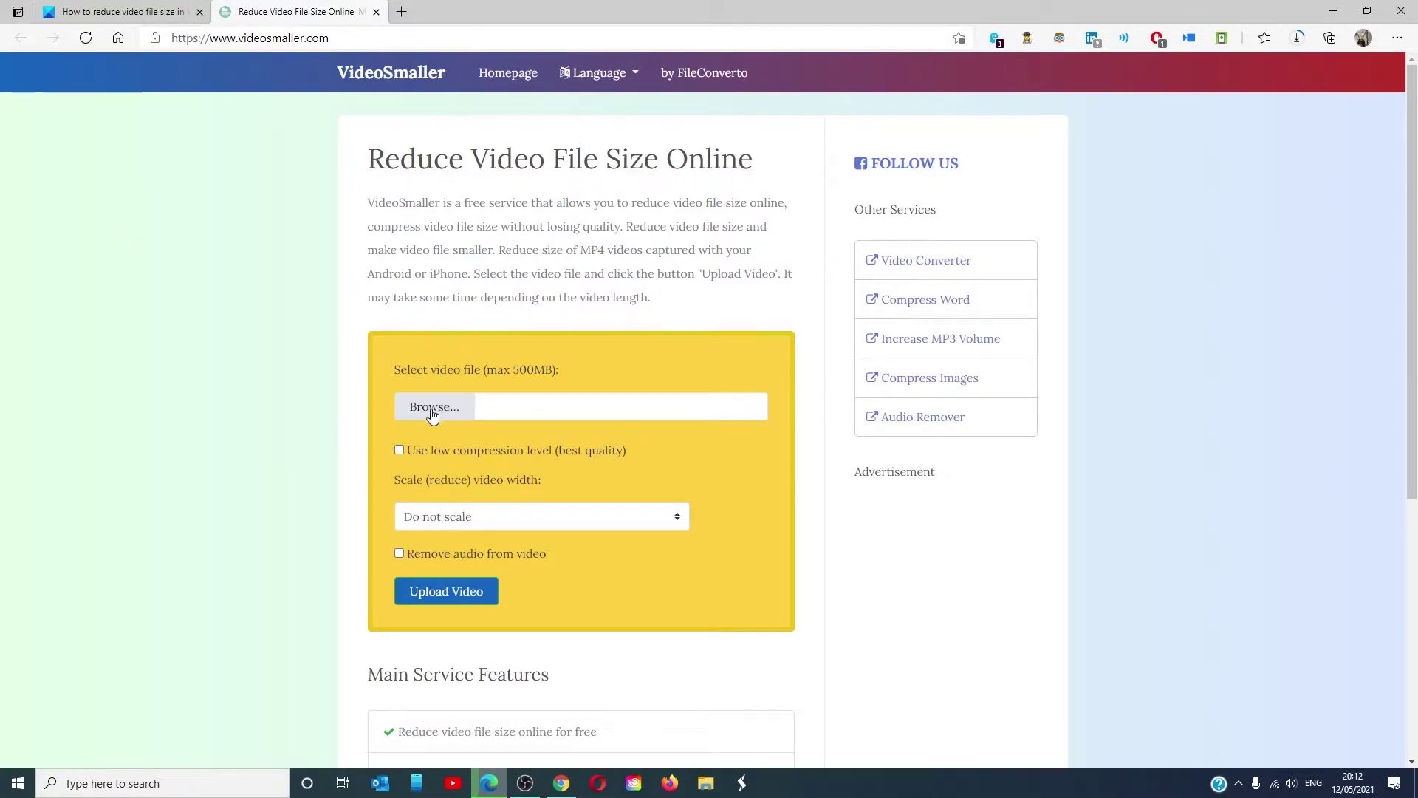
pyautogui.click(434, 407)
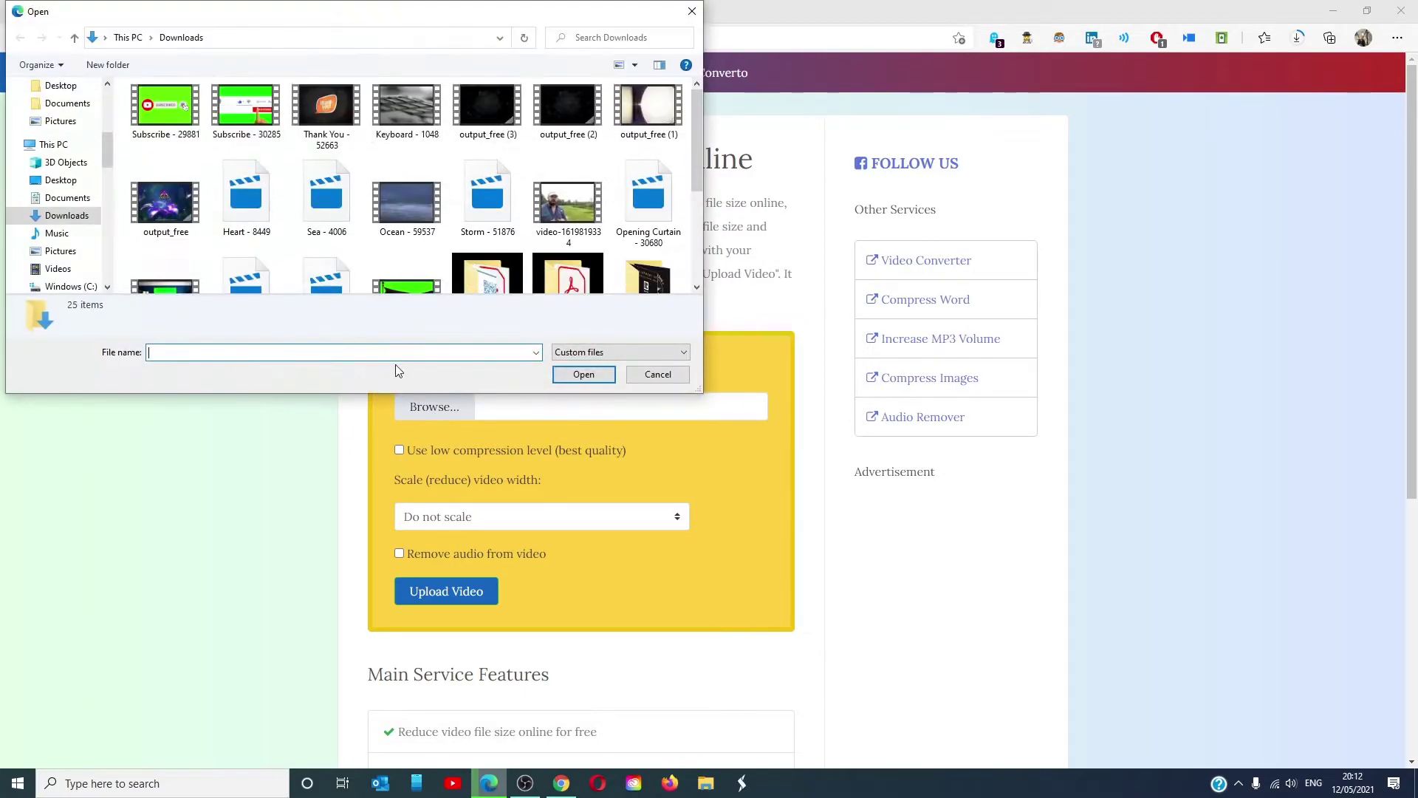
pyautogui.scroll(-2, 108, 189)
pyautogui.scroll(-2, 106, 199)
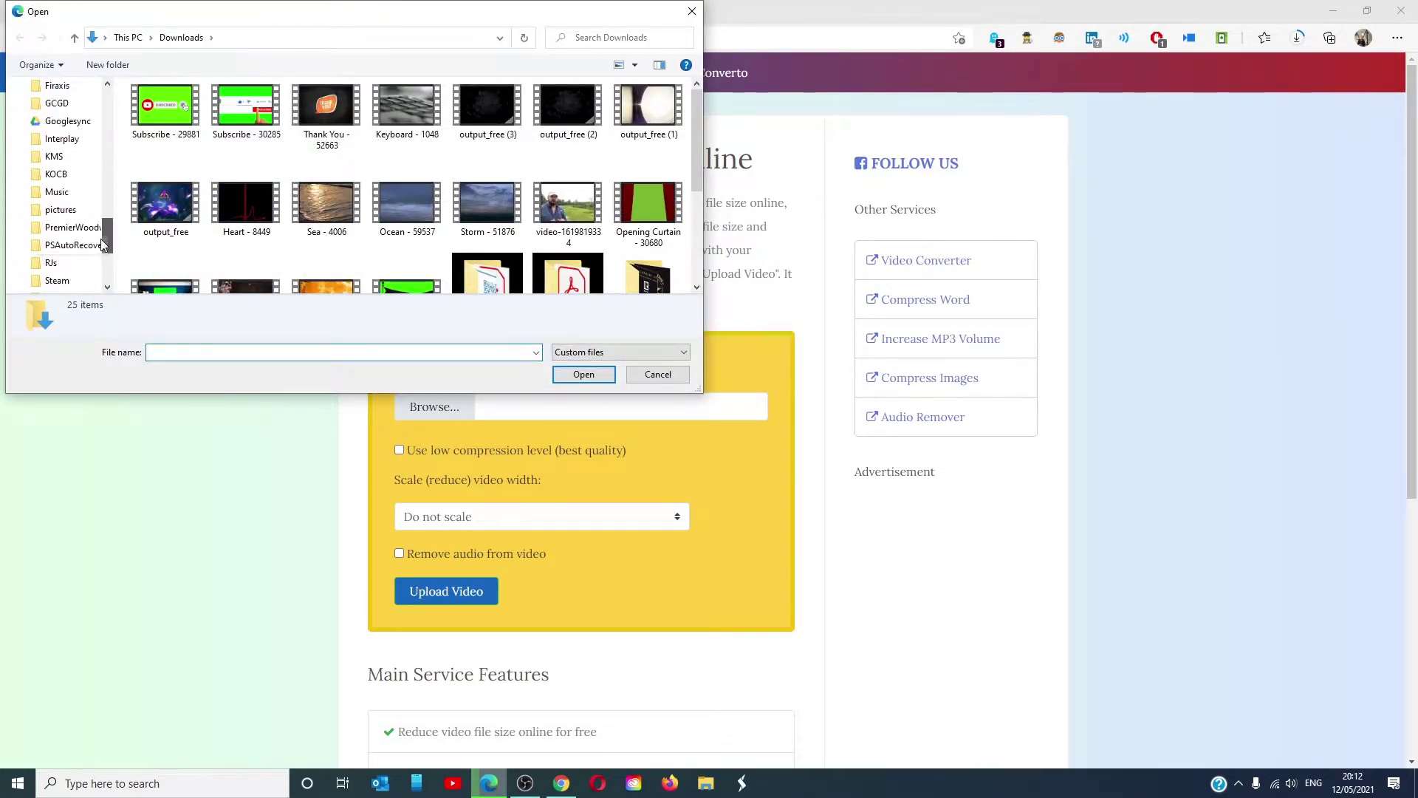
pyautogui.scroll(-2, 99, 215)
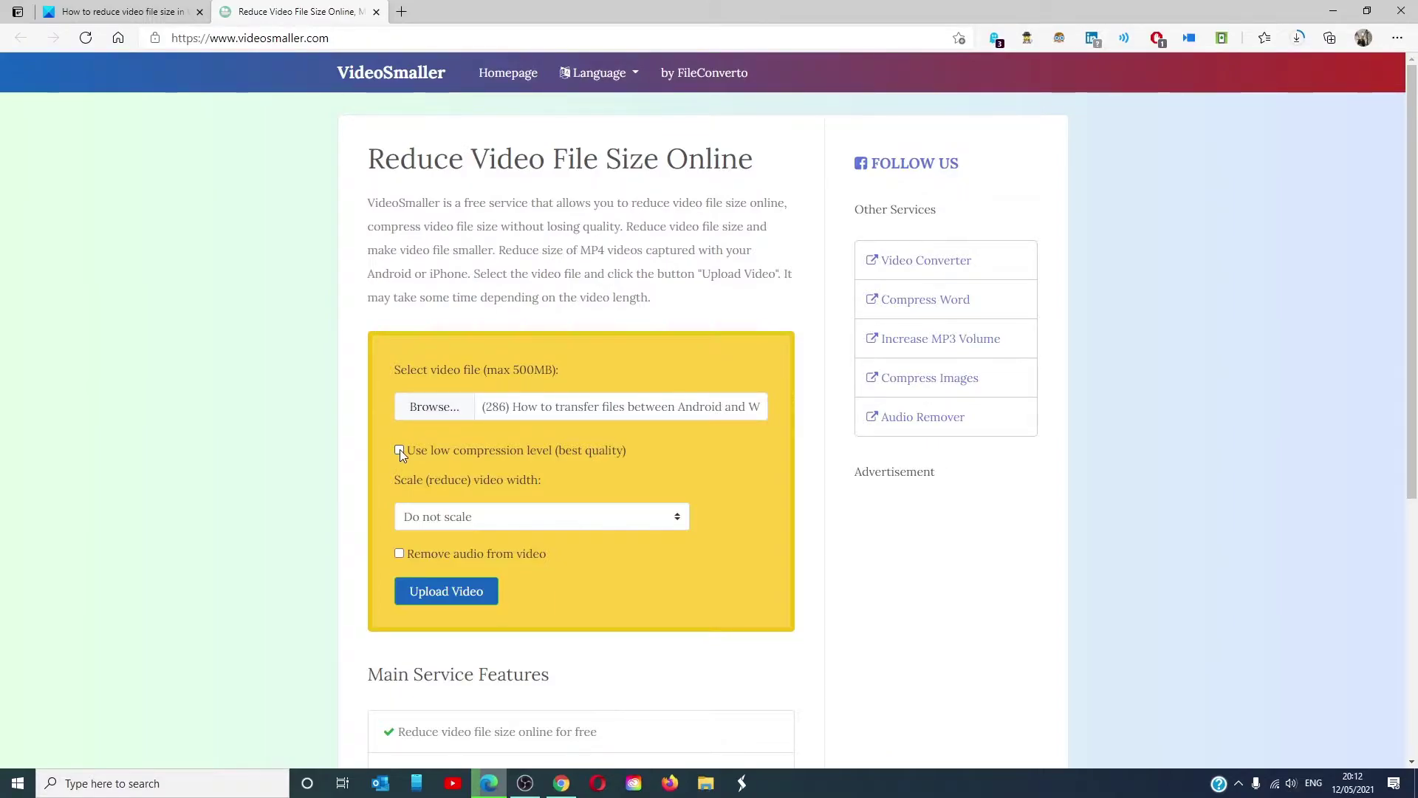
pyautogui.click(677, 519)
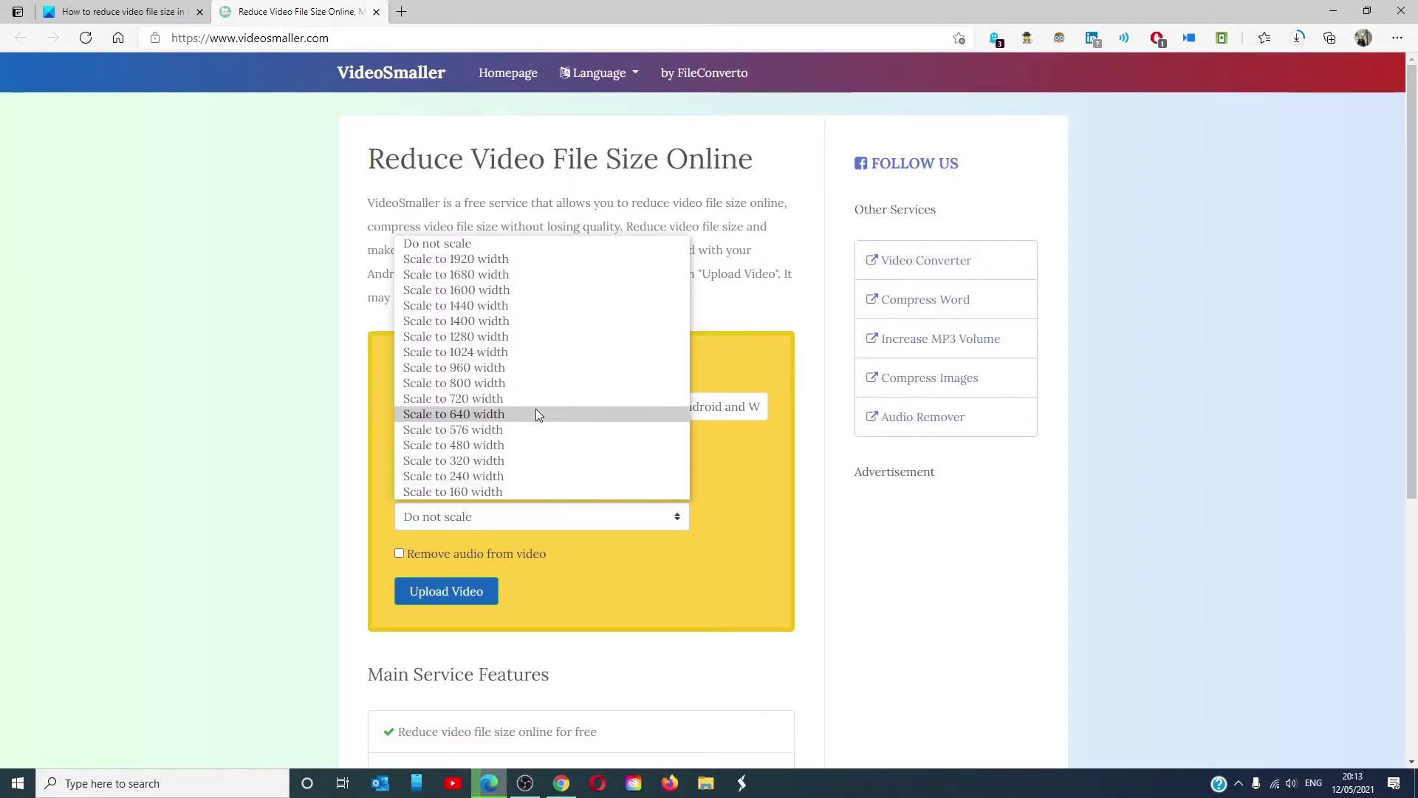
pyautogui.click(535, 491)
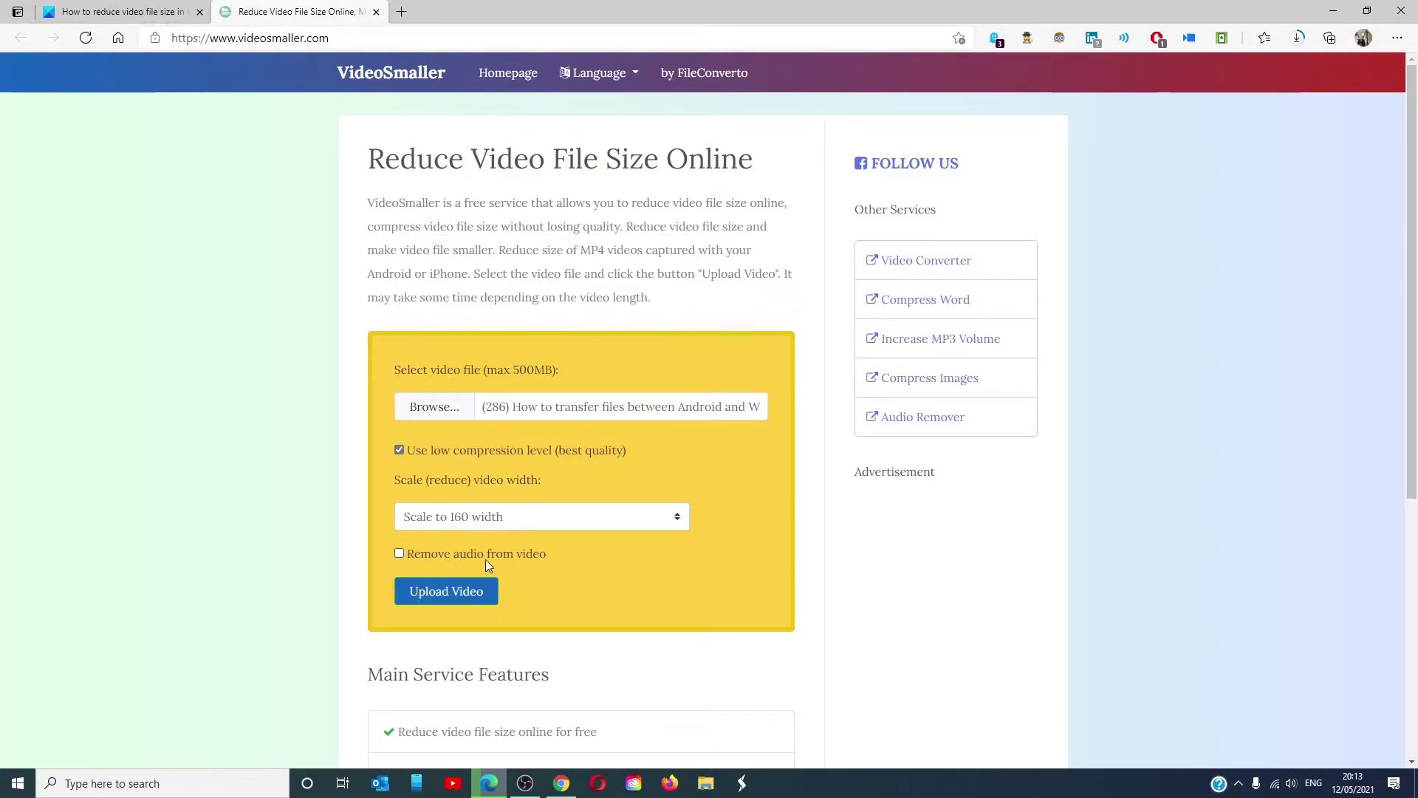
# Step: Upload the video and wait for it to compress from 1.80MB to 21.07kB
pyautogui.click(453, 595)
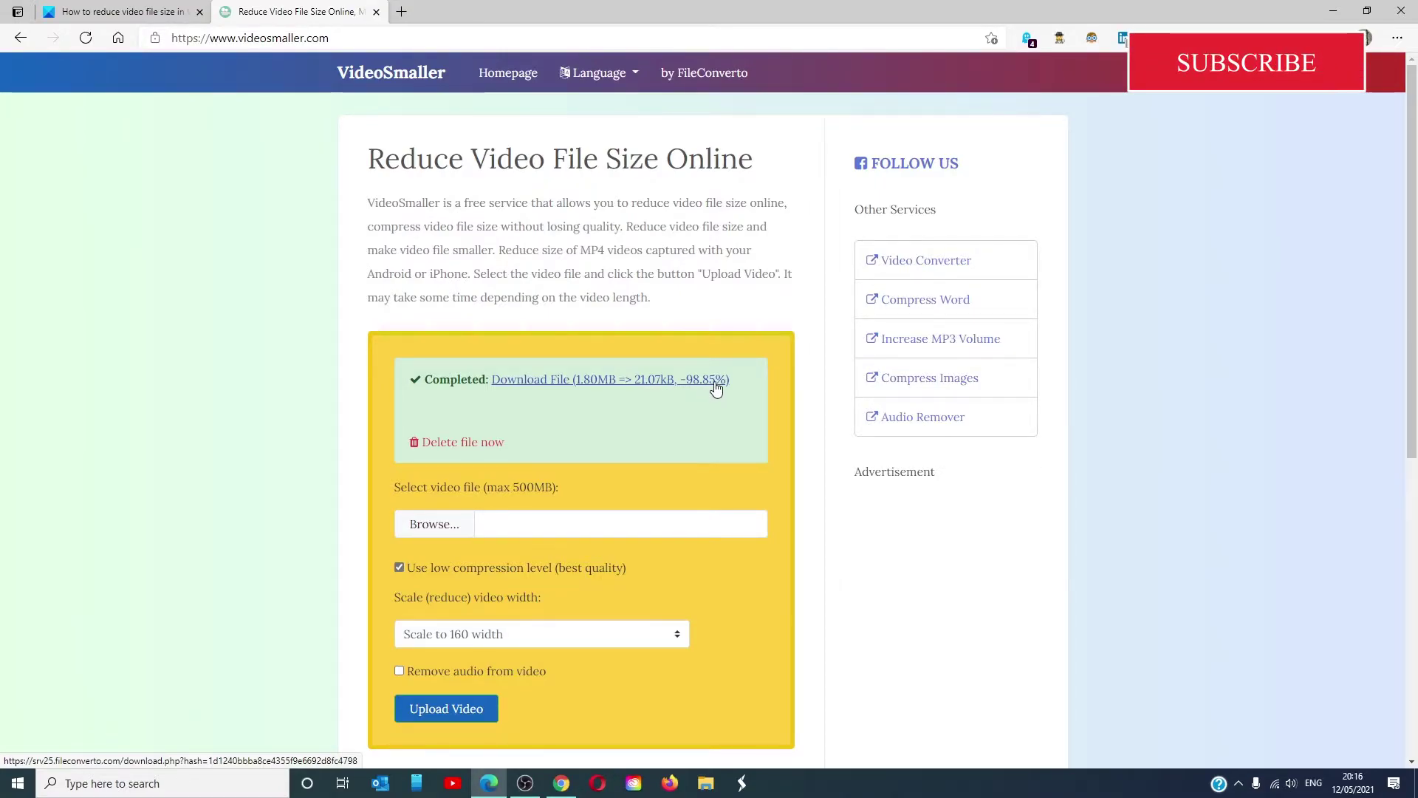
# Step: Download the compressed 21.07kB video via the Download File link
pyautogui.click(574, 380)
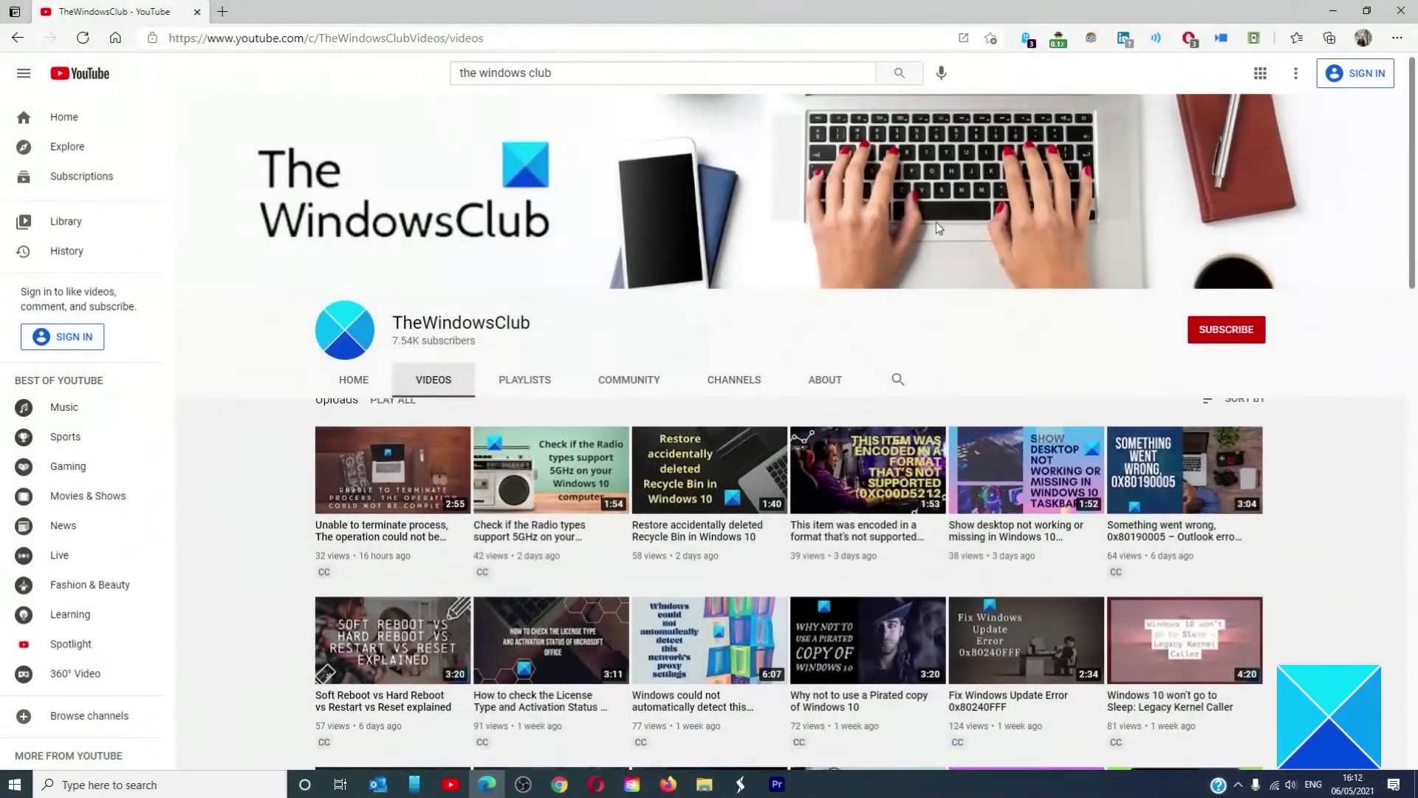
pyautogui.scroll(-3, 937, 221)
pyautogui.scroll(-3, 937, 228)
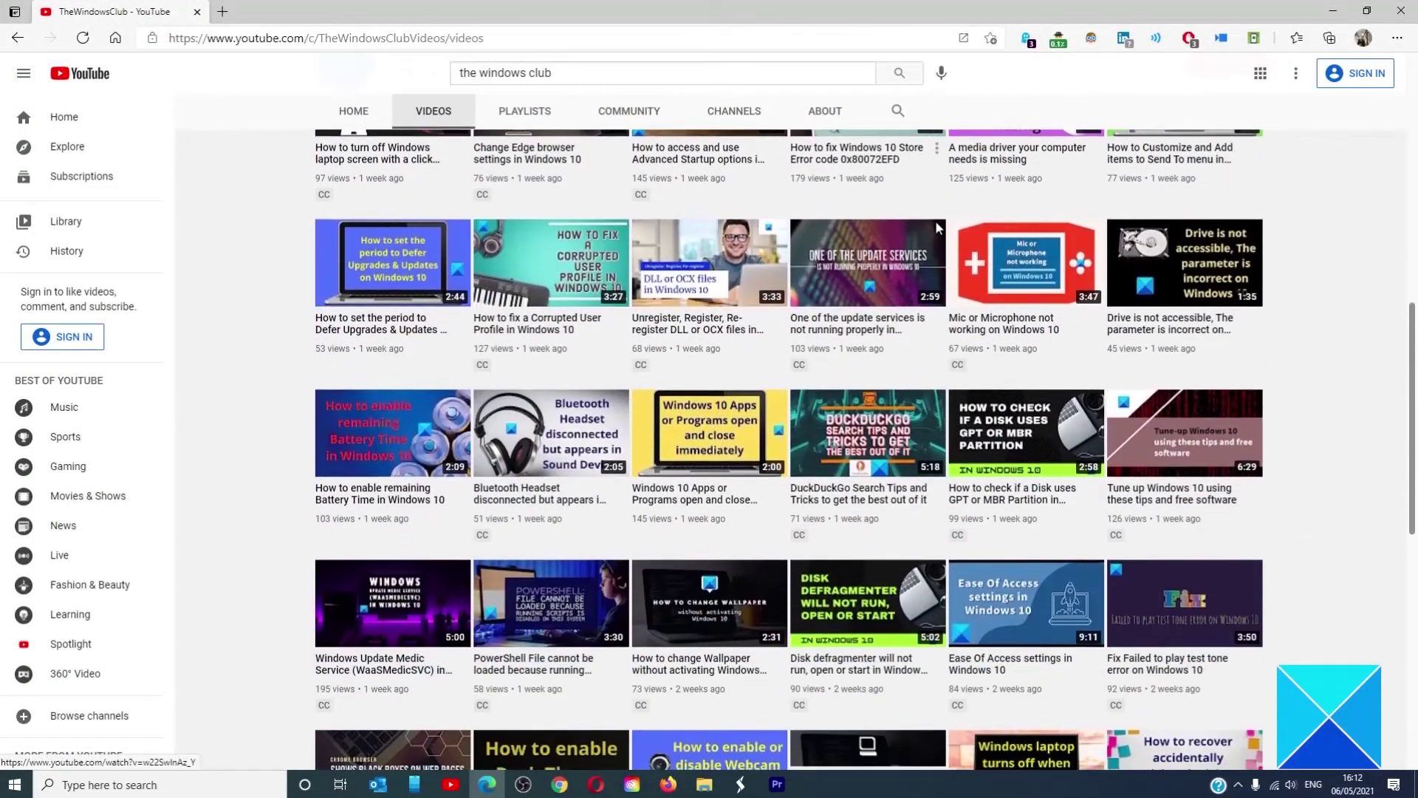
pyautogui.scroll(-2, 936, 227)
pyautogui.scroll(-3, 936, 227)
pyautogui.scroll(-1, 936, 230)
pyautogui.scroll(1, 936, 230)
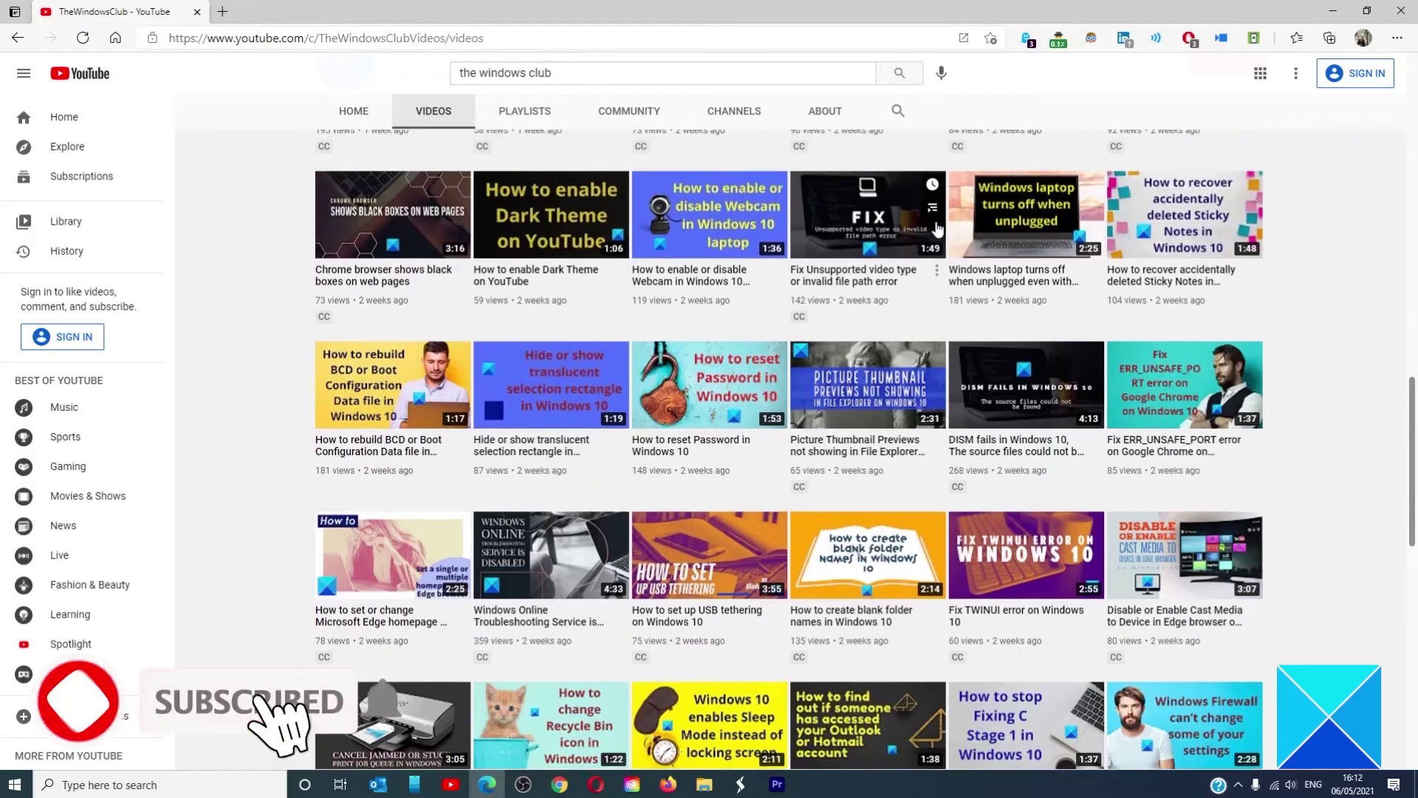
pyautogui.scroll(2, 936, 229)
pyautogui.scroll(1, 936, 229)
pyautogui.scroll(2, 936, 226)
pyautogui.scroll(3, 937, 227)
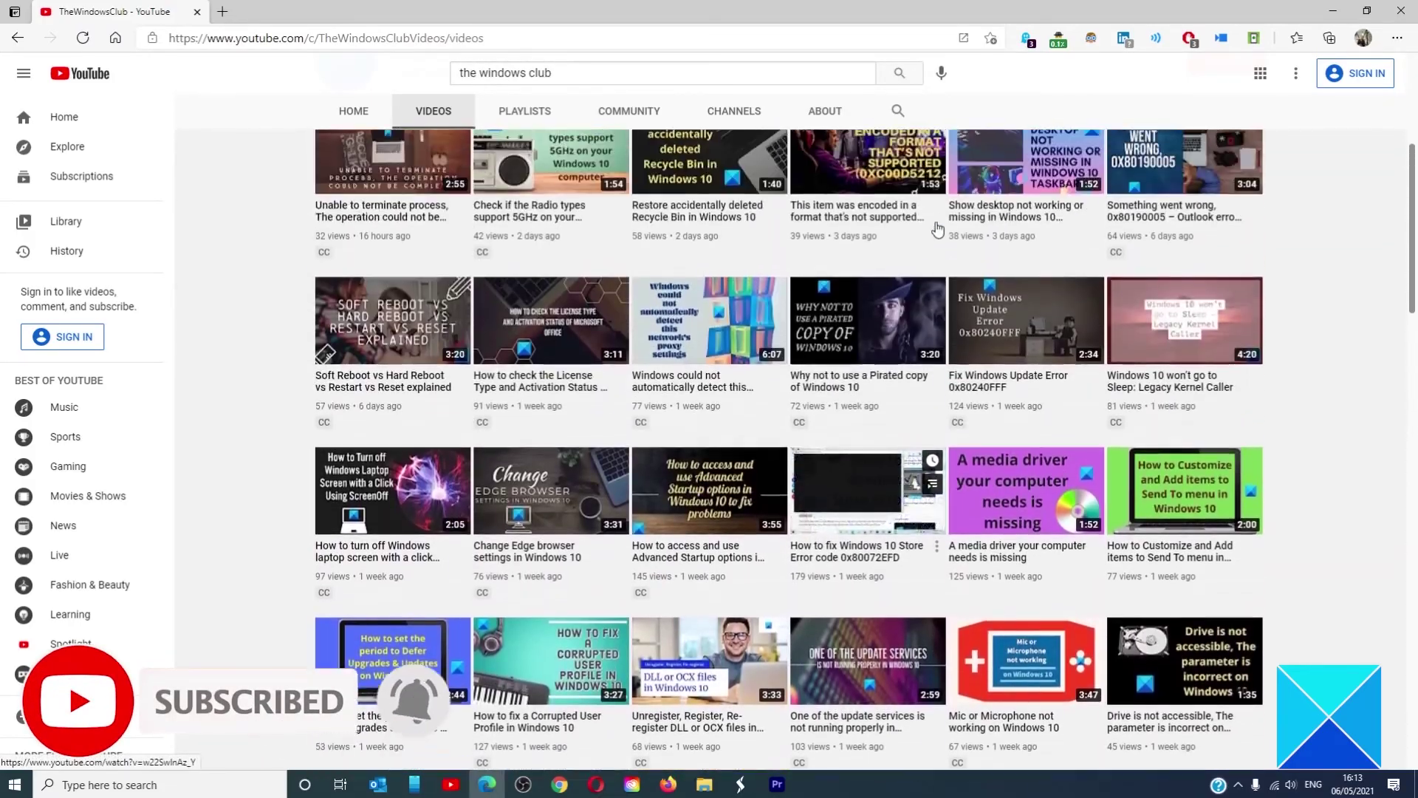